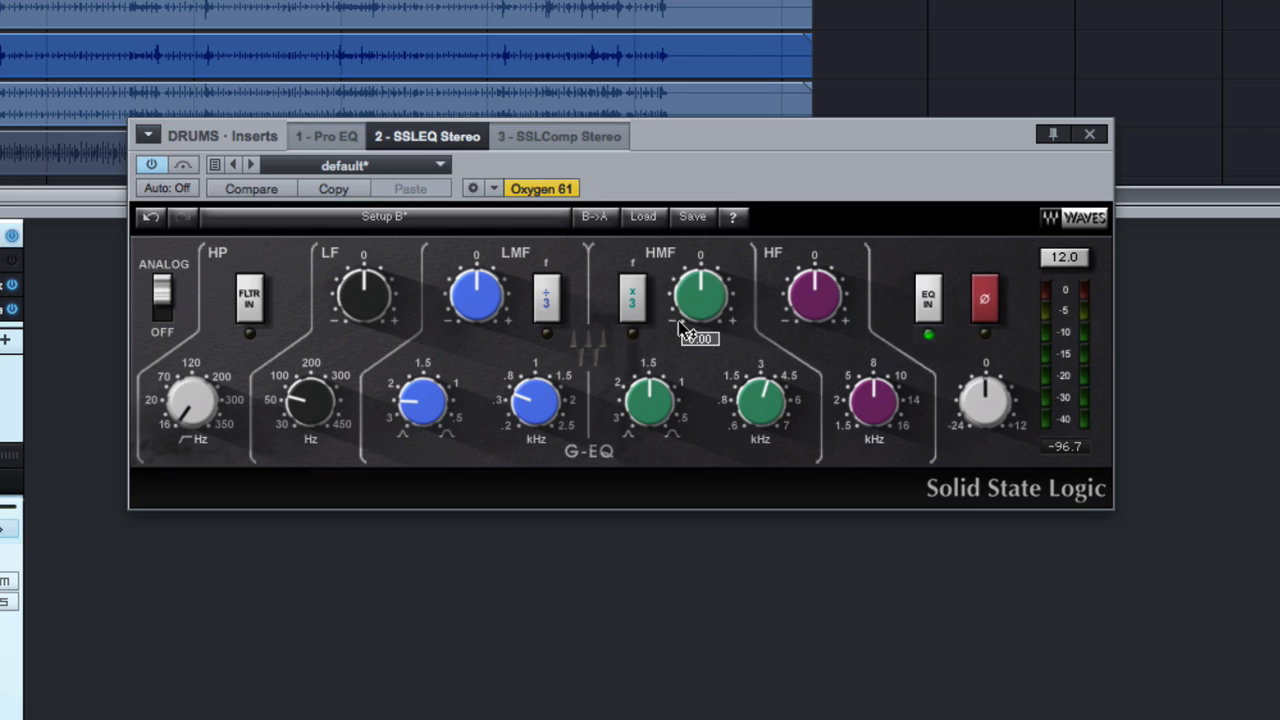
Step: Enable the Pro EQ insert on the drum bus and move its LMF band to a 7.20 dB boost between 50 and 100 Hz
{"action": "left_click", "coordinate": [330, 137]}
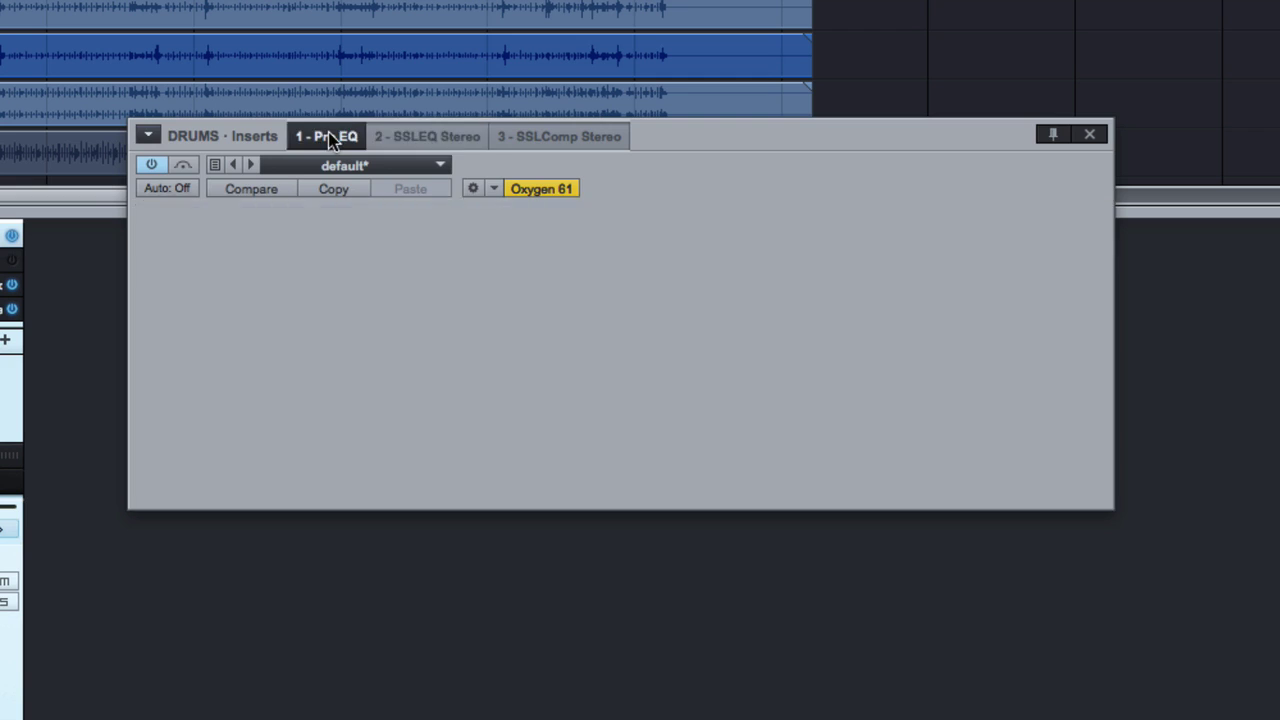
{"action": "left_click_drag", "start_coordinate": [700, 166], "coordinate": [705, 64]}
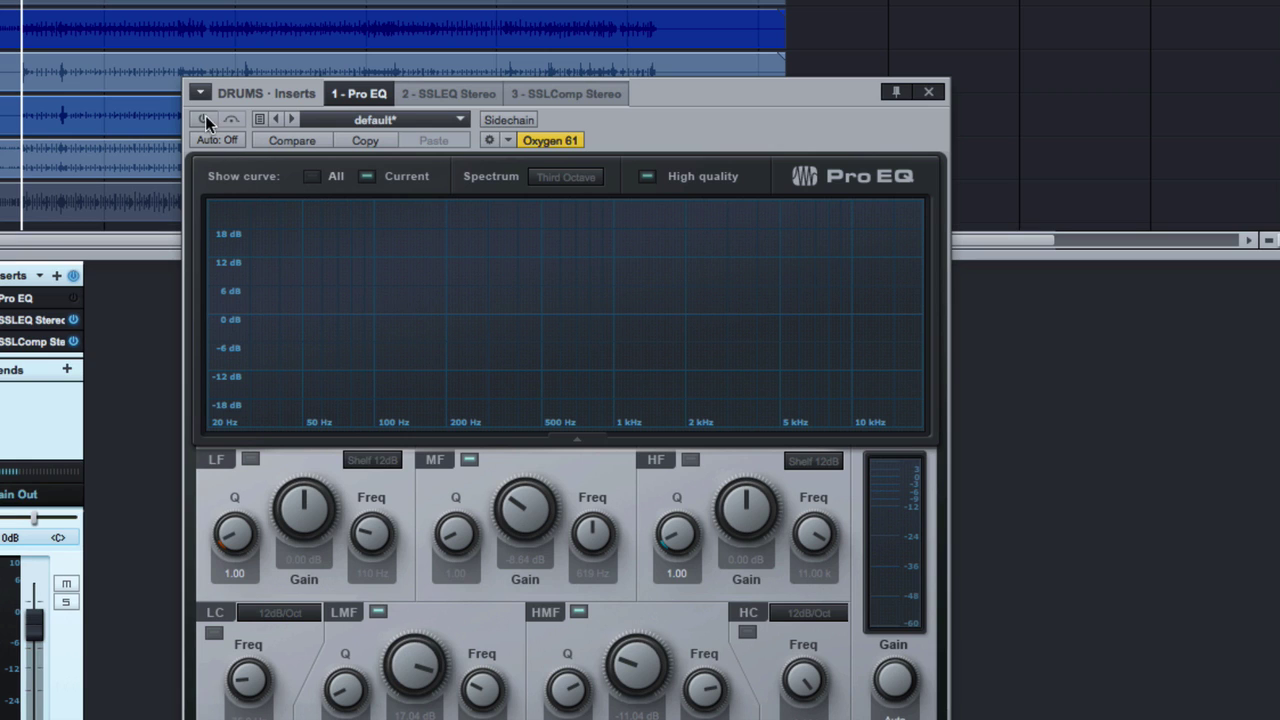
{"action": "left_click", "coordinate": [204, 118]}
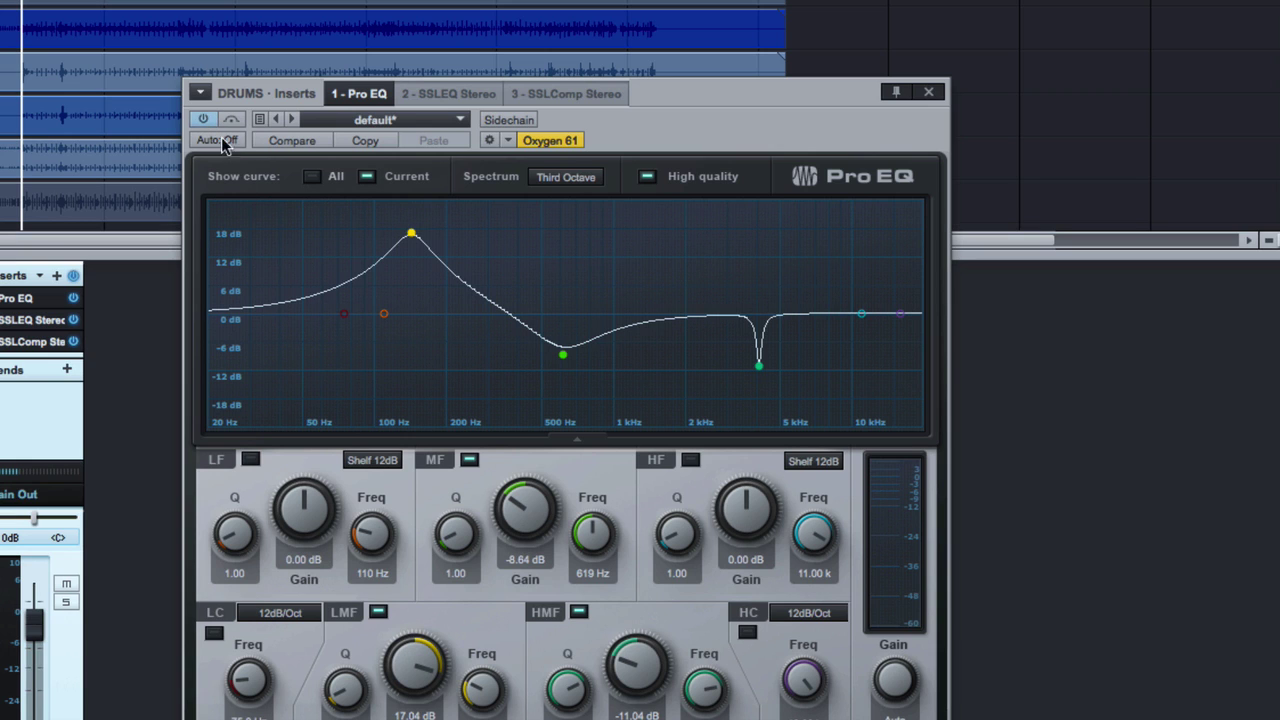
{"action": "left_click_drag", "start_coordinate": [409, 240], "coordinate": [335, 280]}
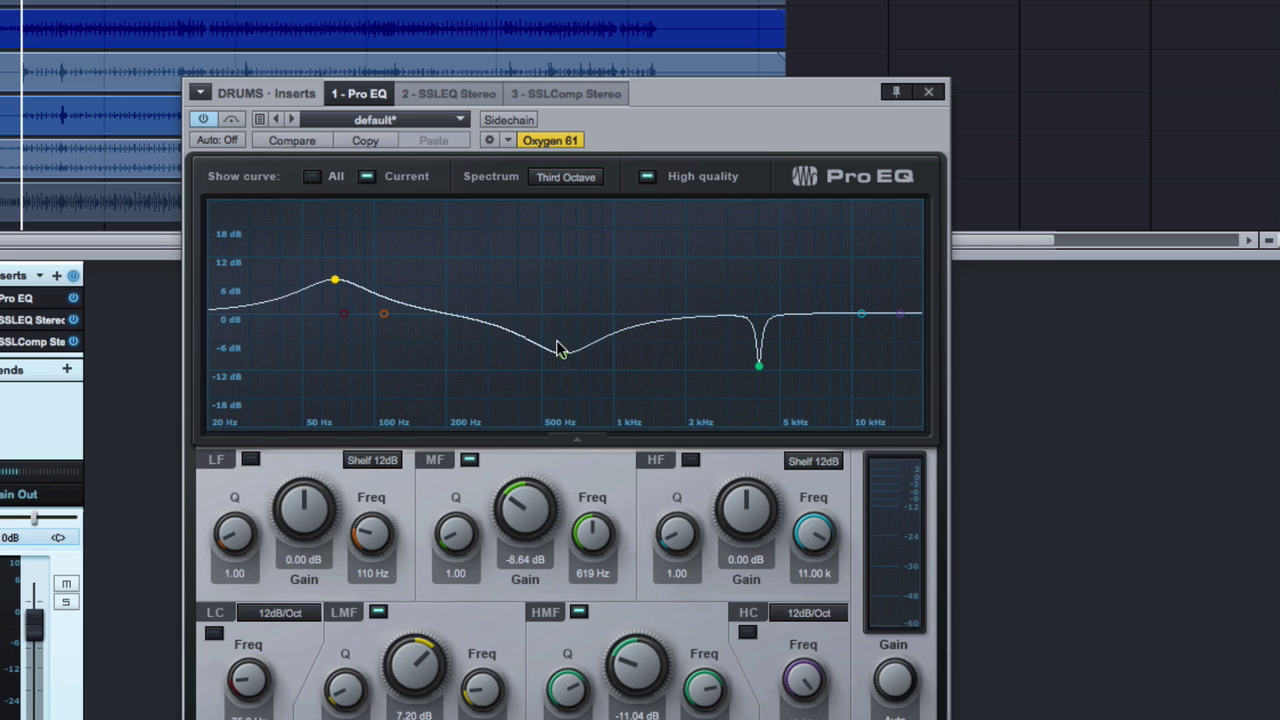
Step: Reshape the Pro EQ curve with MF 15.36 dB at 706 Hz, HMF -12.96 dB, LF -7.44 dB at 560 Hz, and a high cut near 10 kHz
{"action": "left_click_drag", "start_coordinate": [558, 350], "coordinate": [576, 241]}
{"action": "left_click_drag", "start_coordinate": [756, 365], "coordinate": [858, 382]}
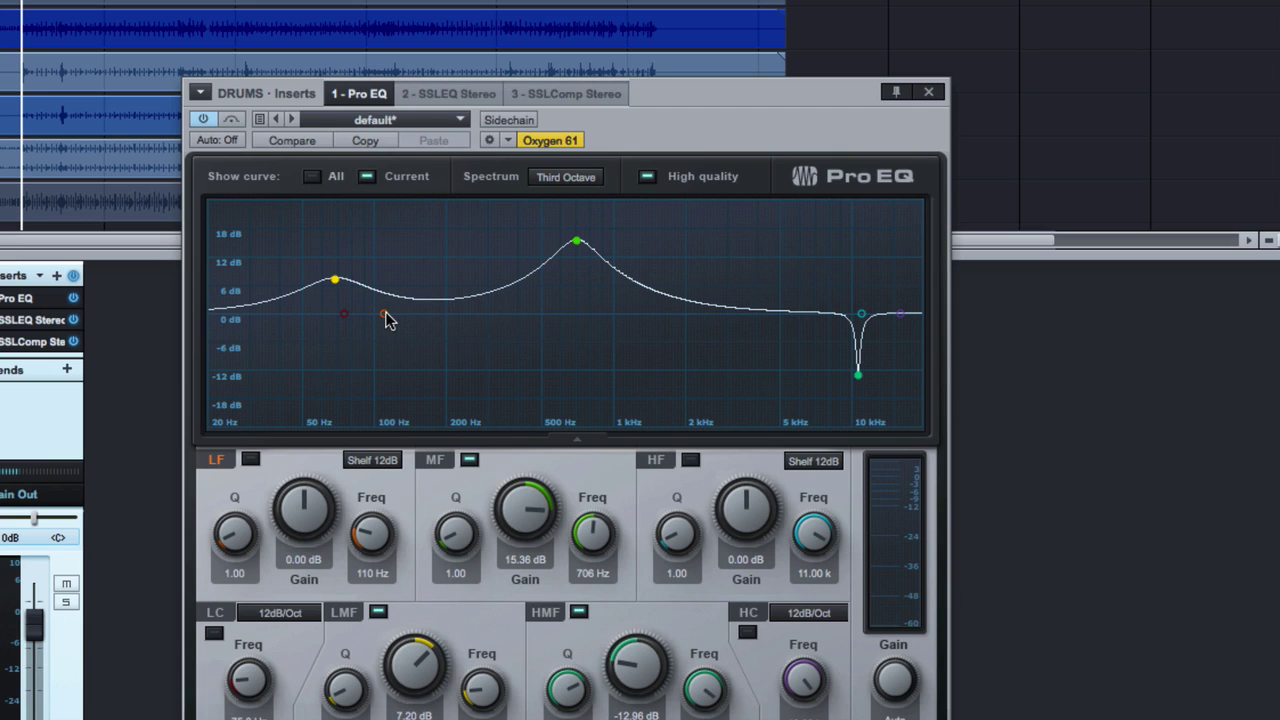
{"action": "left_click_drag", "start_coordinate": [387, 315], "coordinate": [554, 347]}
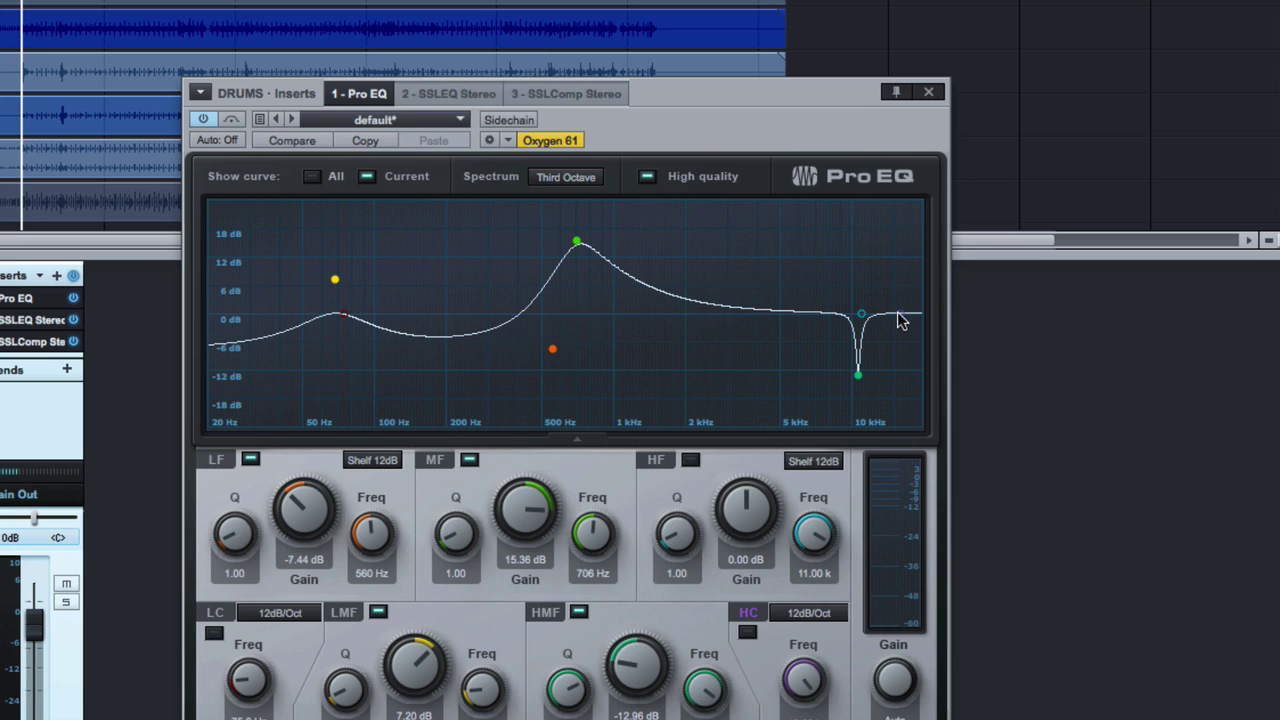
{"action": "left_click_drag", "start_coordinate": [904, 314], "coordinate": [853, 266]}
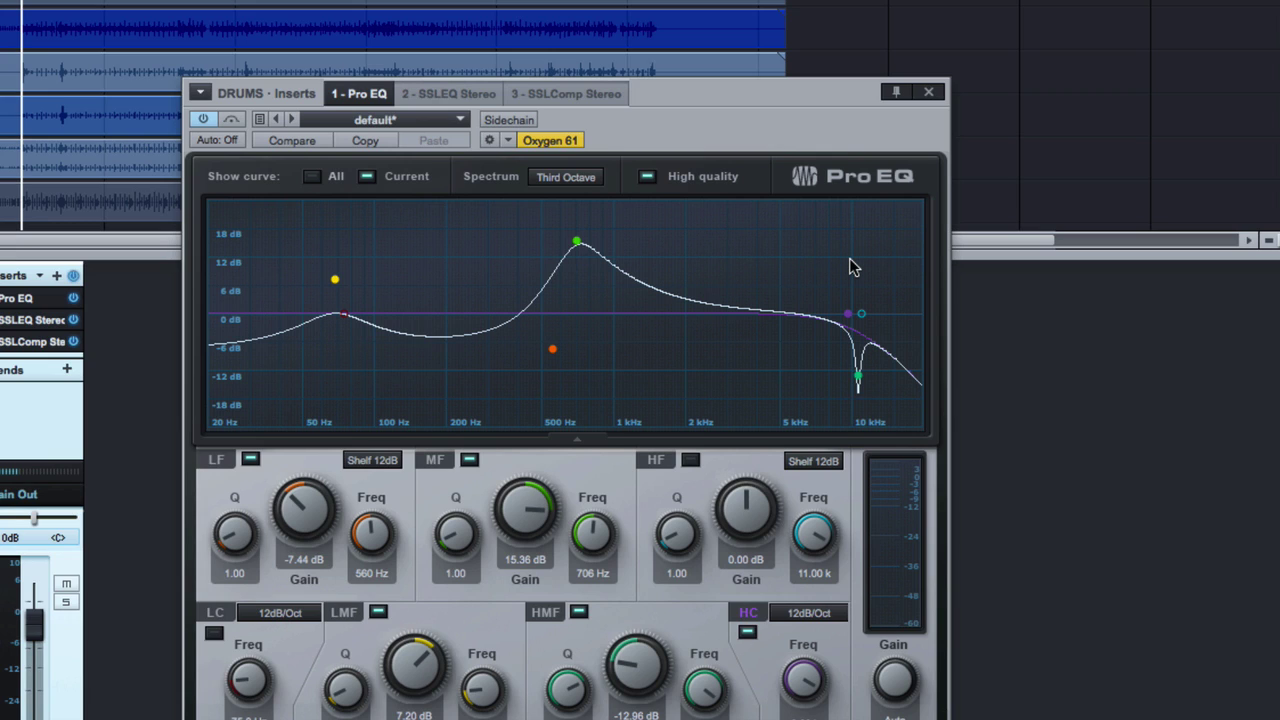
Step: Bypass the Pro EQ and show the SSLEQ Stereo insert over the arrangement instead
{"action": "left_click", "coordinate": [204, 118]}
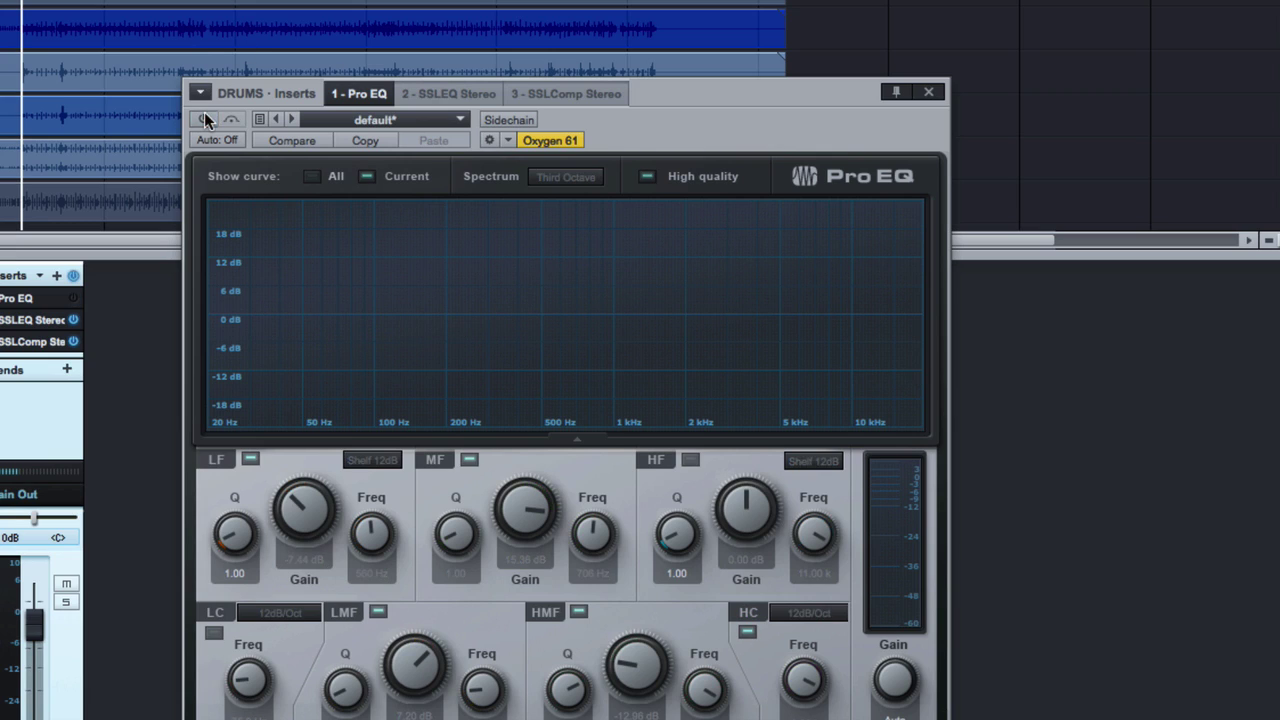
{"action": "left_click", "coordinate": [446, 93]}
{"action": "left_click_drag", "start_coordinate": [748, 100], "coordinate": [701, 187]}
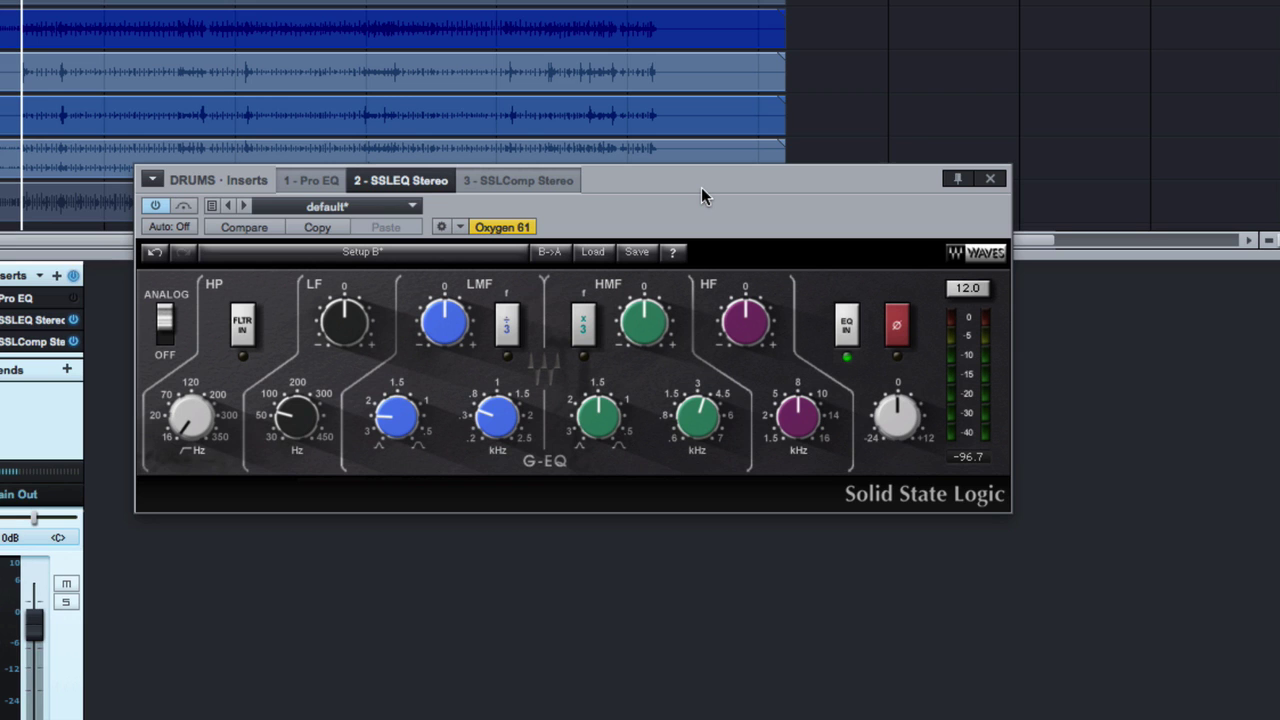
Step: Sweep the SSL EQ's LMF gain through boost and cut, reset it to 0, and stop playback
{"action": "left_click_drag", "start_coordinate": [449, 313], "coordinate": [449, 5]}
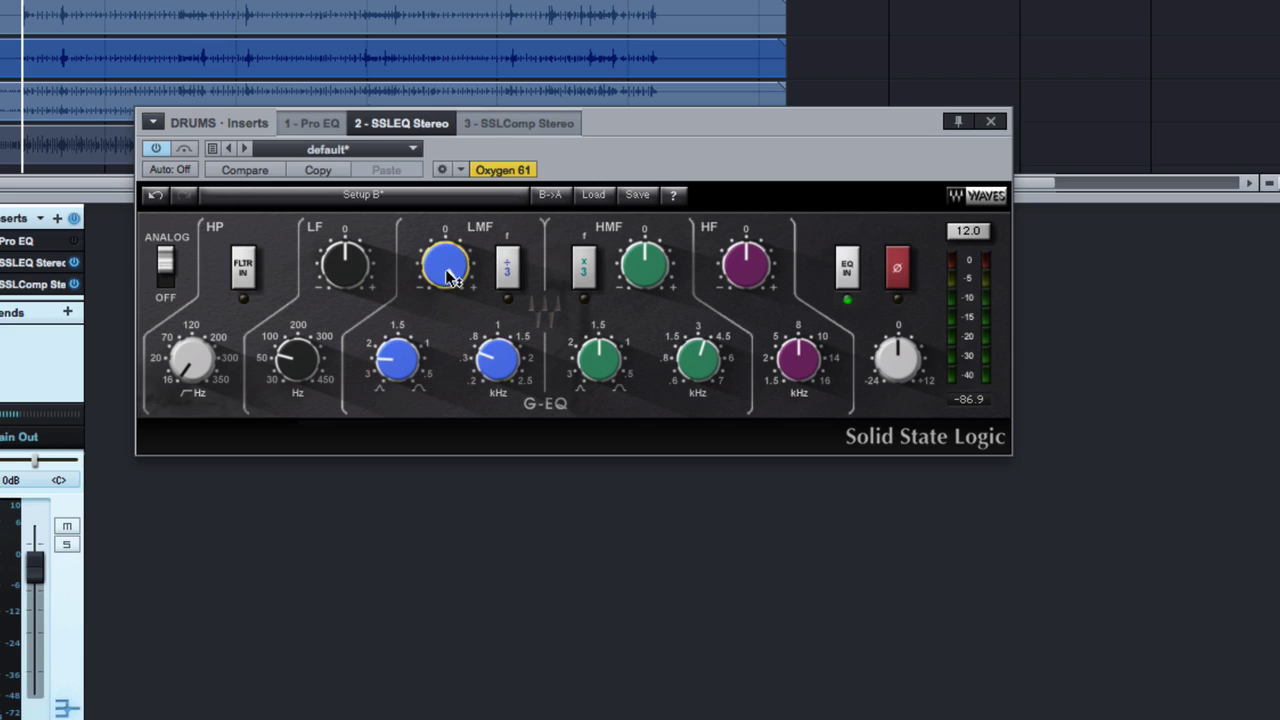
{"action": "left_click_drag", "start_coordinate": [446, 272], "coordinate": [446, 470]}
{"action": "left_click_drag", "start_coordinate": [451, 300], "coordinate": [452, 264]}
{"action": "double_click", "coordinate": [452, 279]}
{"action": "mouse_move", "coordinate": [697, 342]}
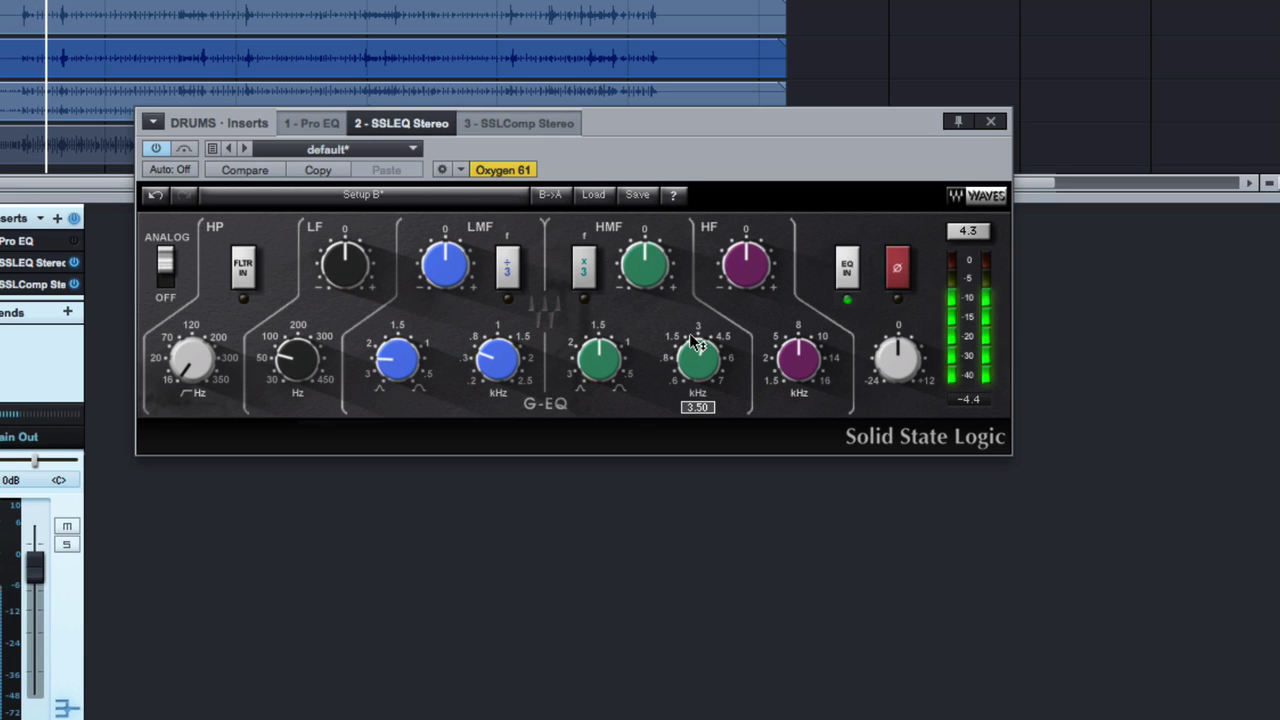
{"action": "key", "text": "space"}
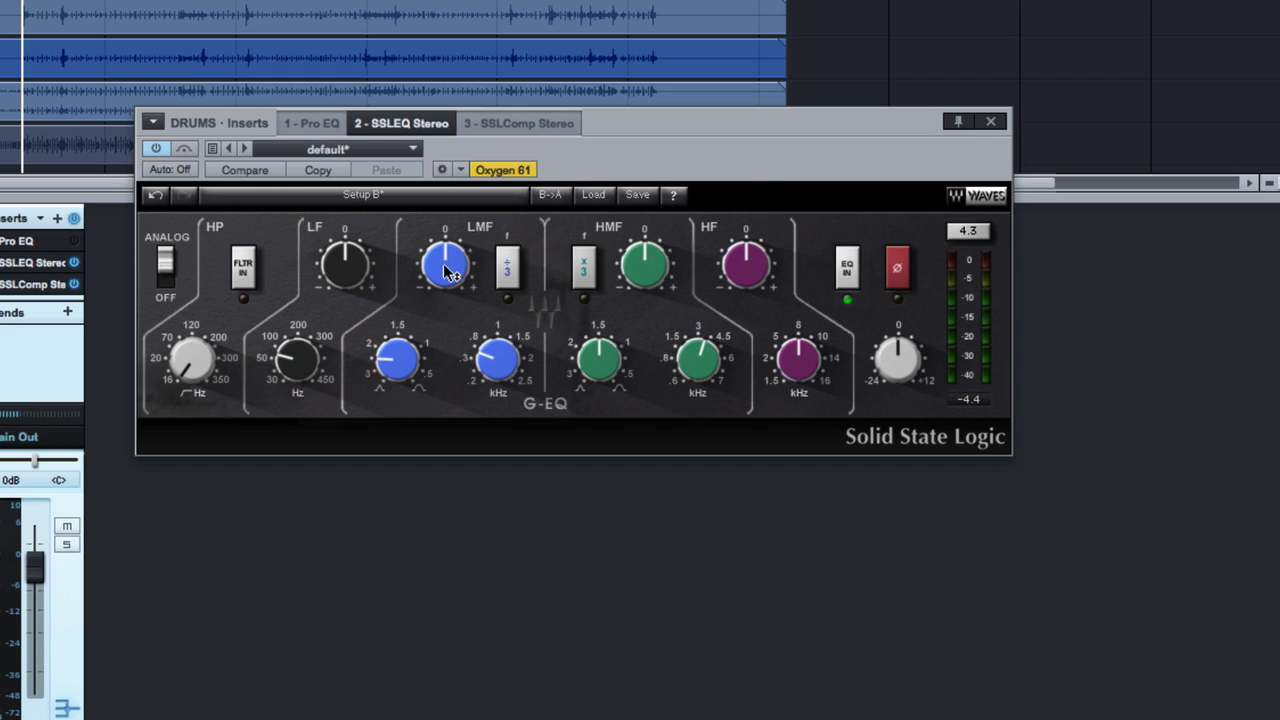
Step: Play the drums while boosting the LMF gain to about 7.8 dB and sweeping its frequency down to 0.30 kHz
{"action": "left_click_drag", "start_coordinate": [447, 272], "coordinate": [437, 273]}
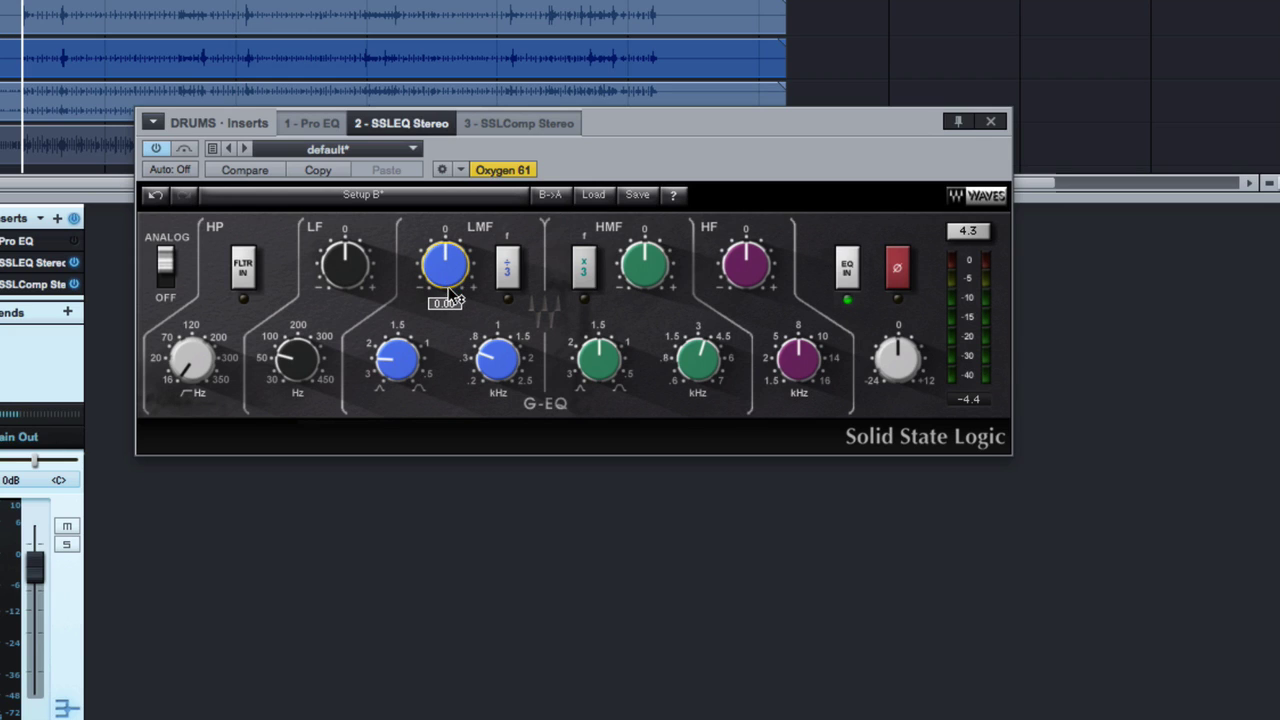
{"action": "key", "text": "space"}
{"action": "left_click_drag", "start_coordinate": [450, 275], "coordinate": [450, 250]}
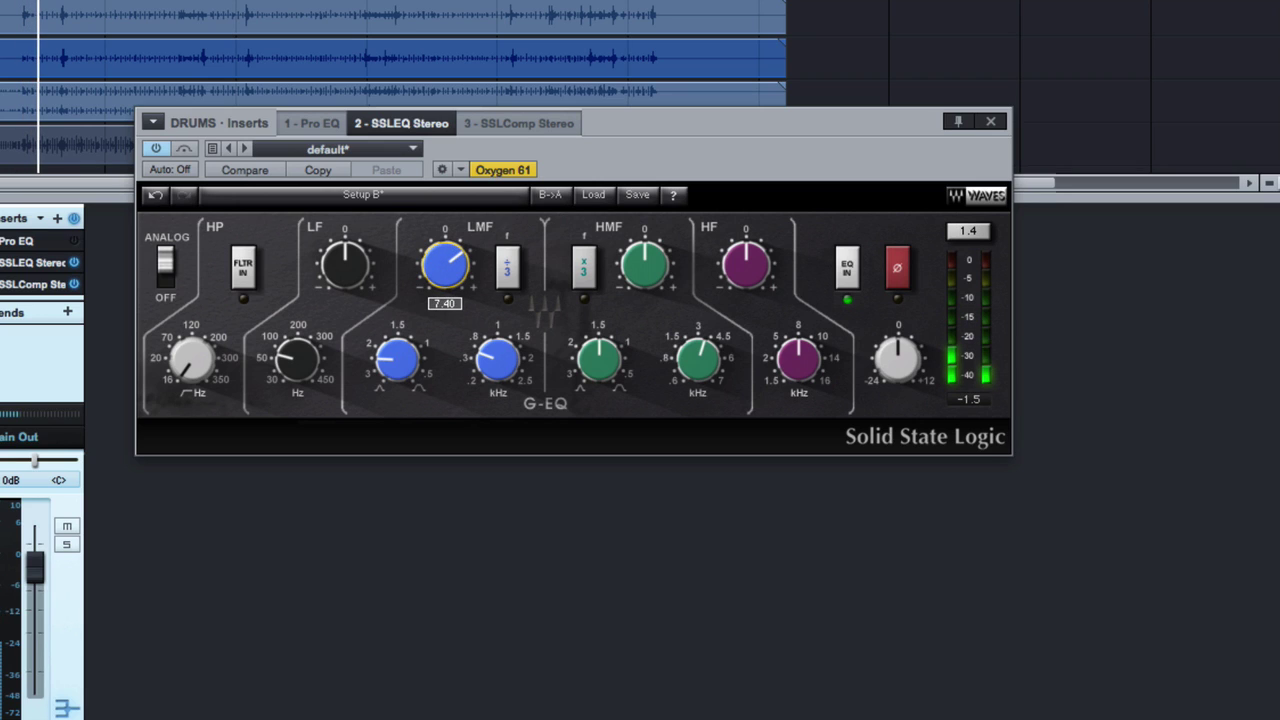
{"action": "left_click_drag", "start_coordinate": [503, 372], "coordinate": [503, 408]}
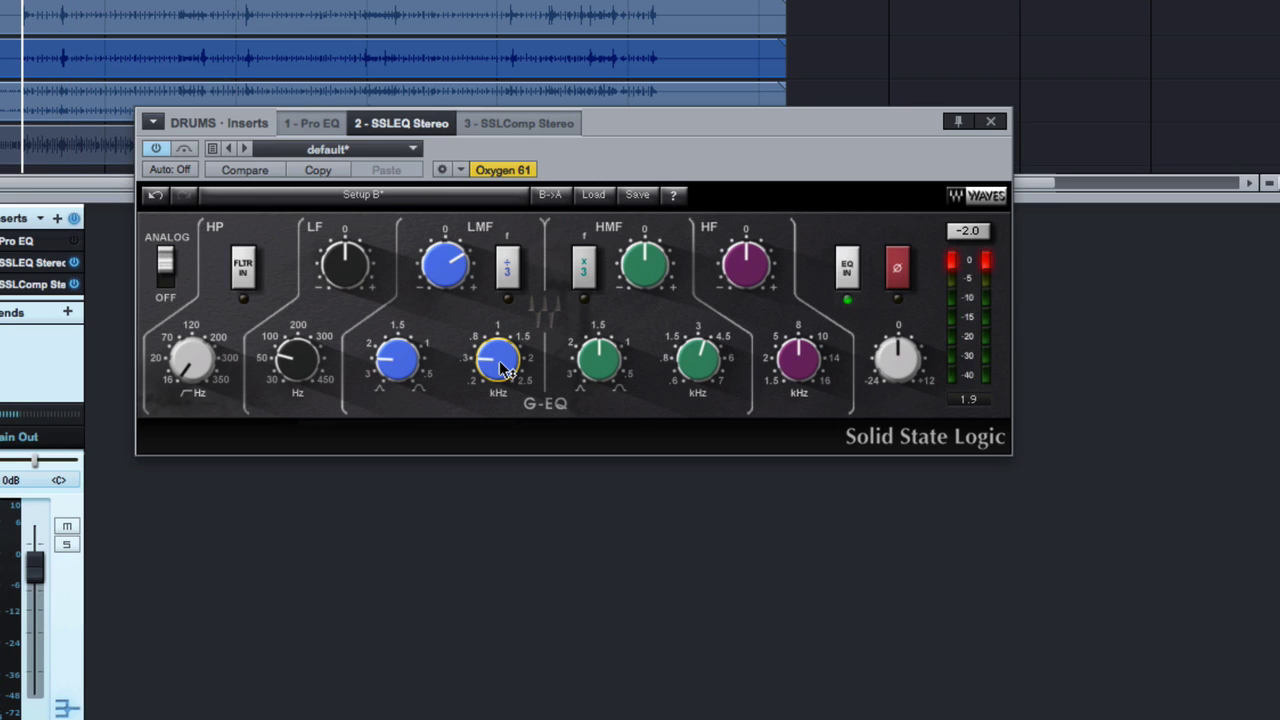
{"action": "mouse_move", "coordinate": [500, 363]}
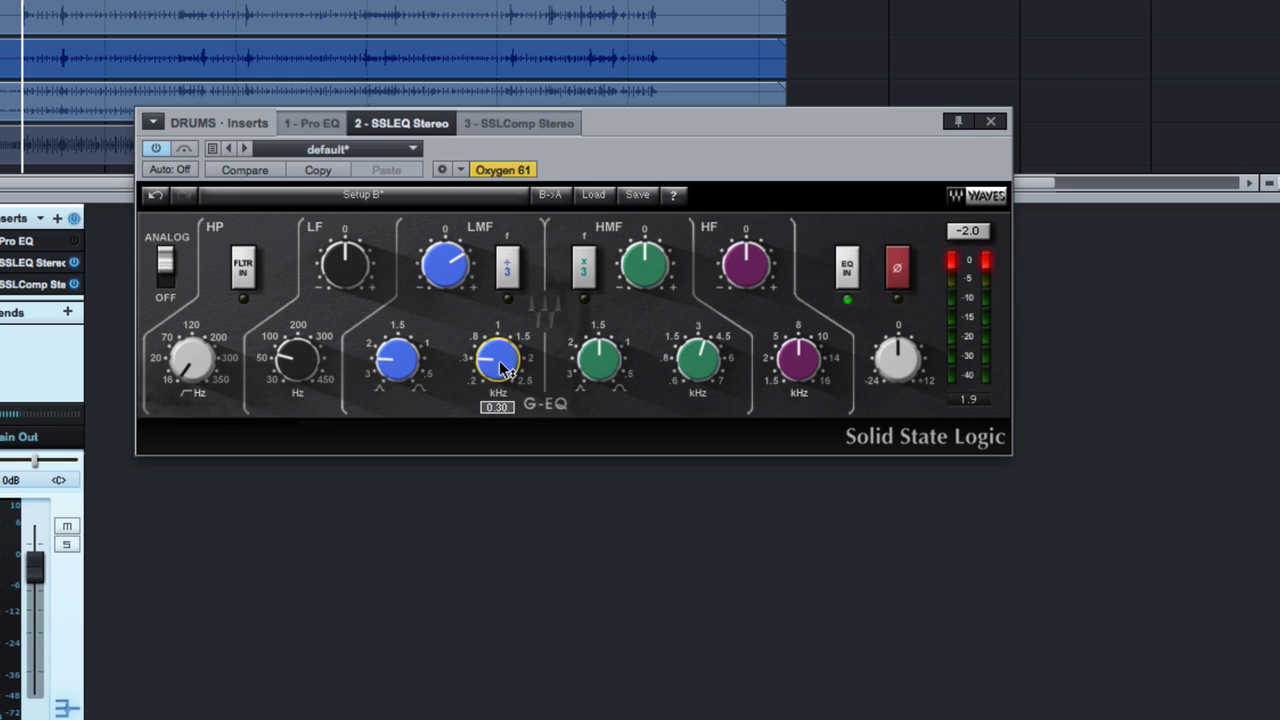
{"action": "left_click", "coordinate": [460, 263]}
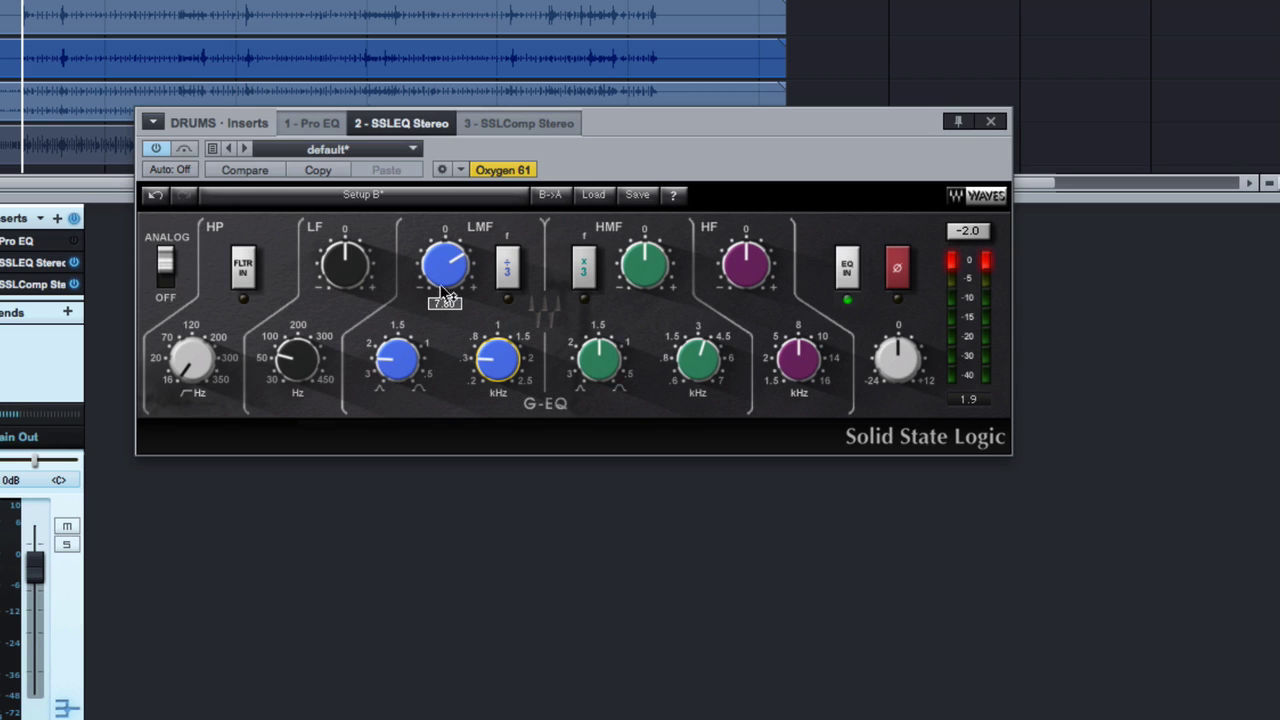
{"action": "mouse_move", "coordinate": [416, 361]}
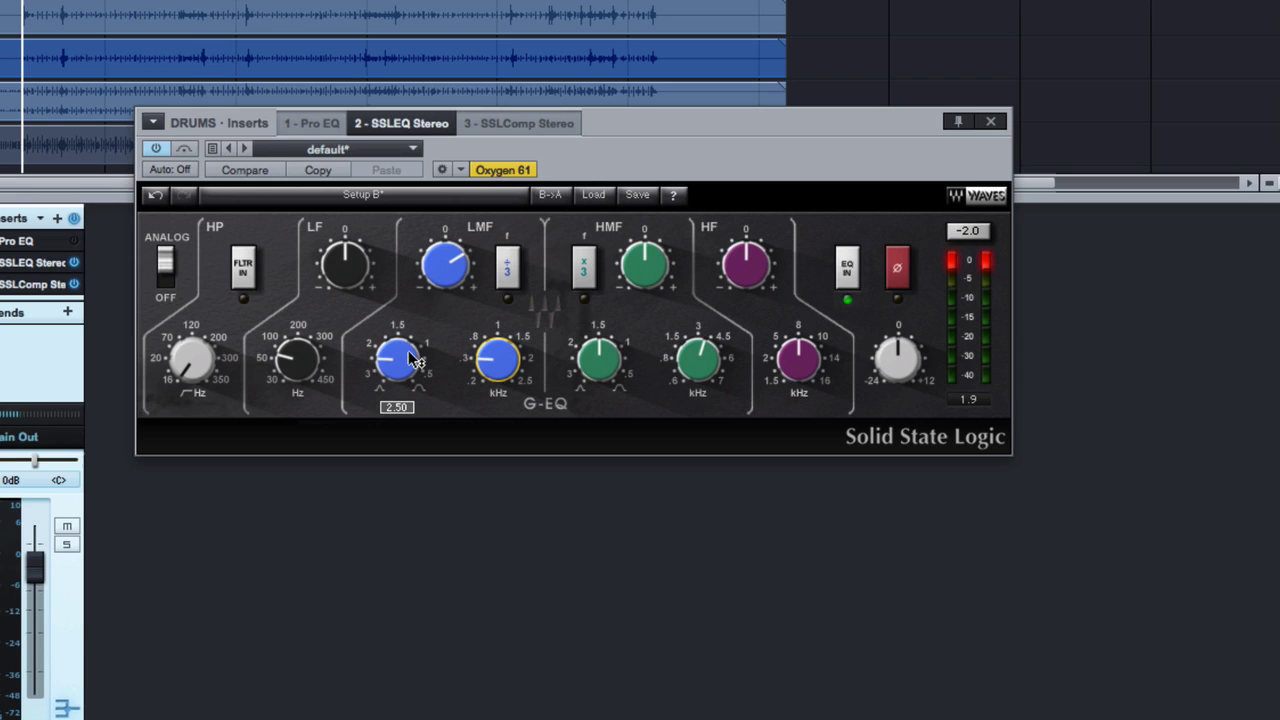
Step: Cut the LMF gain to about -5 dB and widen the band by lowering its Q to between 1.5 and 1
{"action": "left_click_drag", "start_coordinate": [445, 265], "coordinate": [445, 391]}
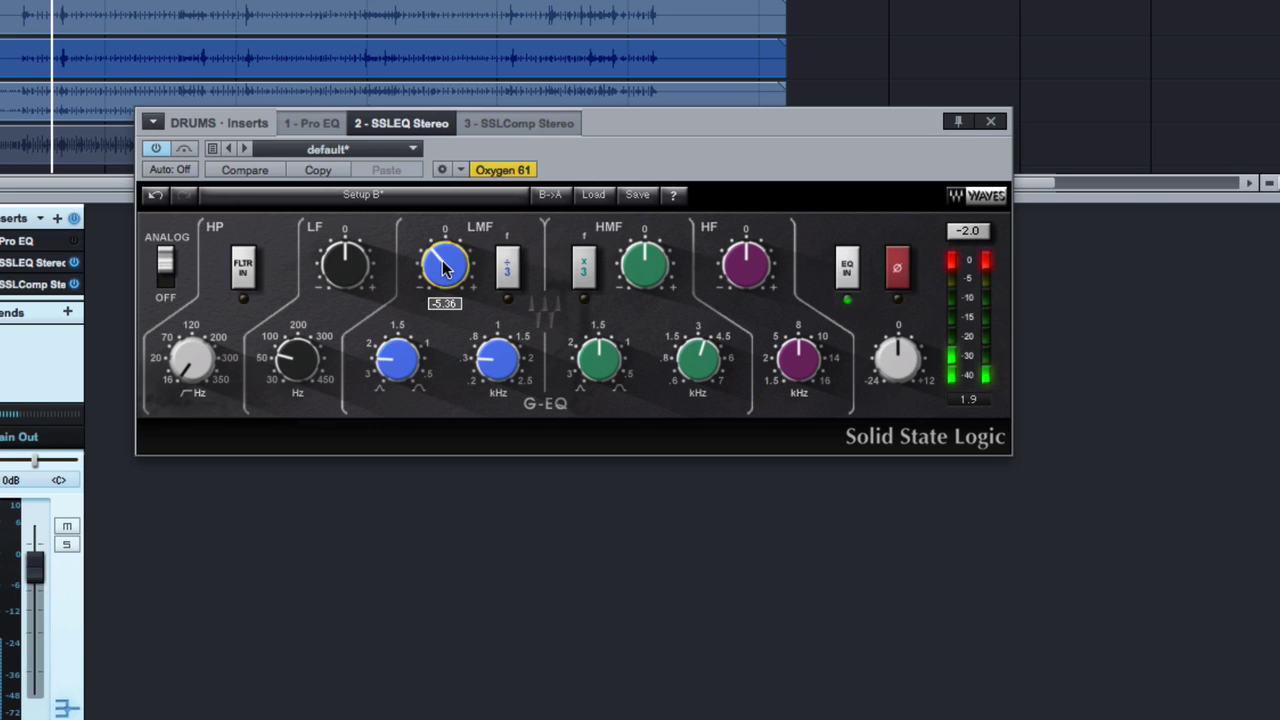
{"action": "left_click_drag", "start_coordinate": [445, 267], "coordinate": [453, 310]}
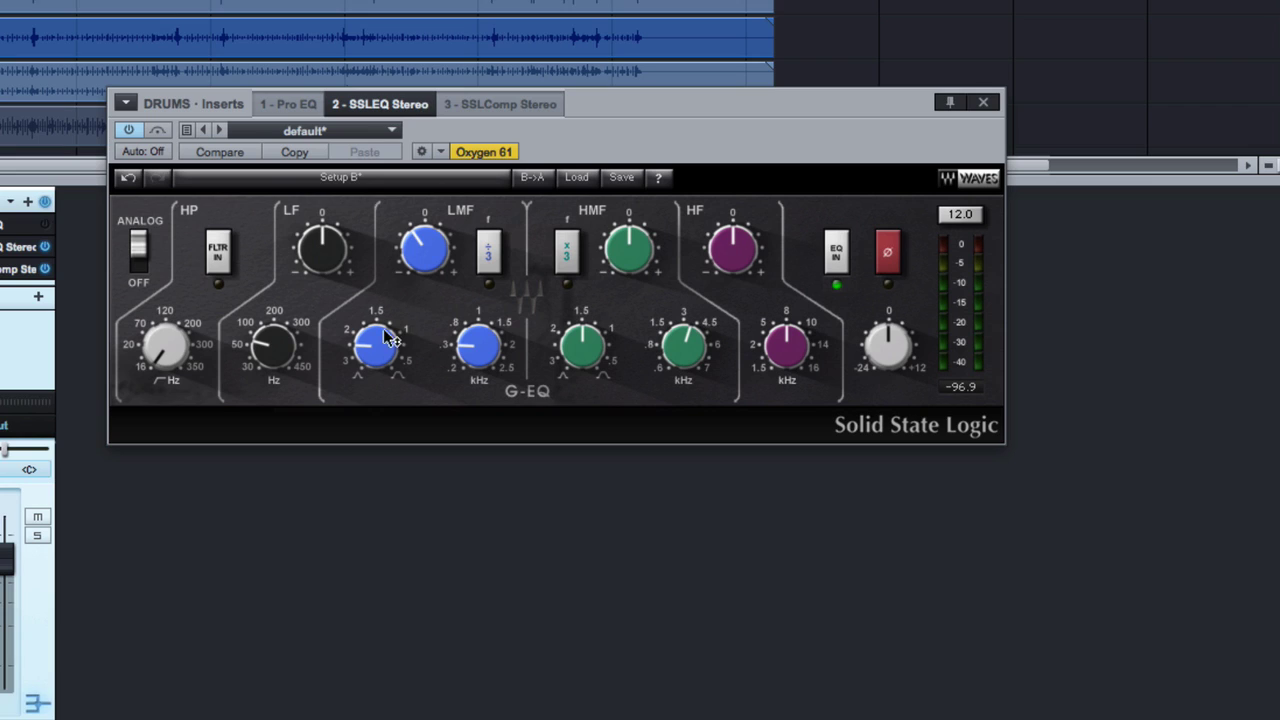
{"action": "mouse_move", "coordinate": [385, 347]}
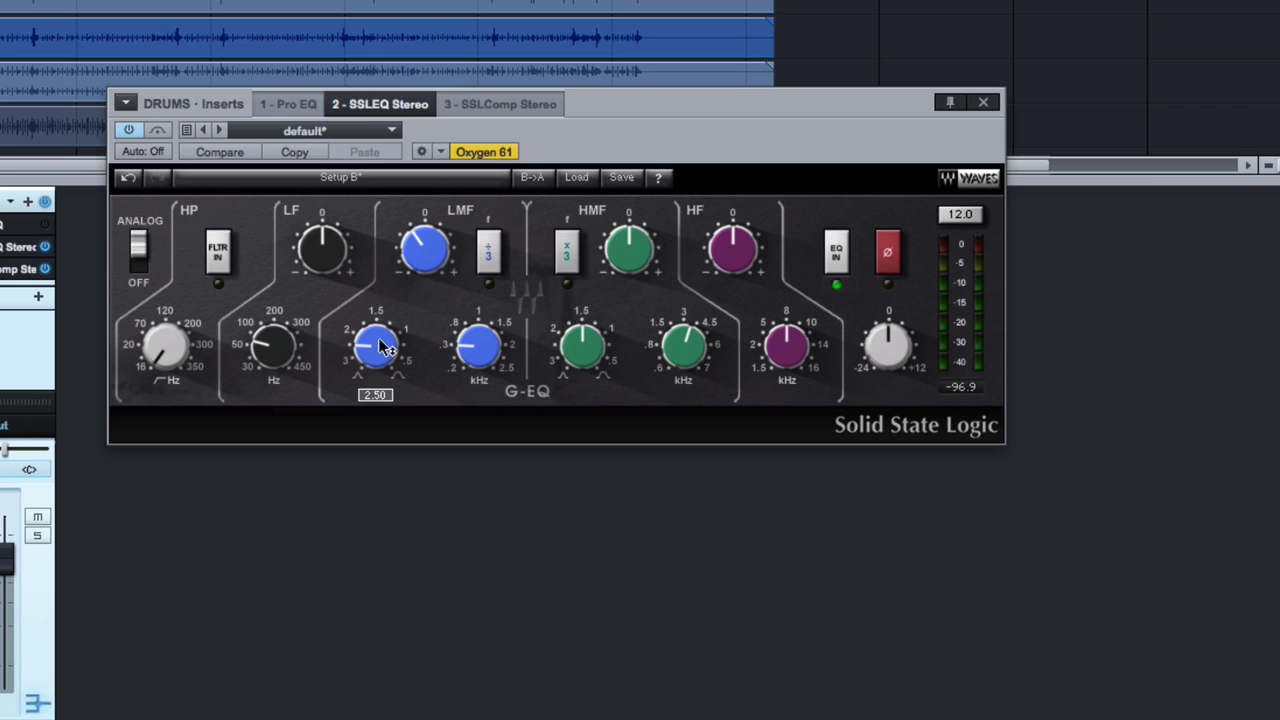
{"action": "mouse_move", "coordinate": [385, 347]}
{"action": "left_mouse_down"}
{"action": "mouse_move", "coordinate": [385, 360]}
{"action": "mouse_move", "coordinate": [397, 351]}
{"action": "mouse_move", "coordinate": [384, 350]}
{"action": "mouse_move", "coordinate": [384, 316]}
{"action": "mouse_move", "coordinate": [384, 337]}
{"action": "left_mouse_up"}
{"action": "key", "text": "space"}
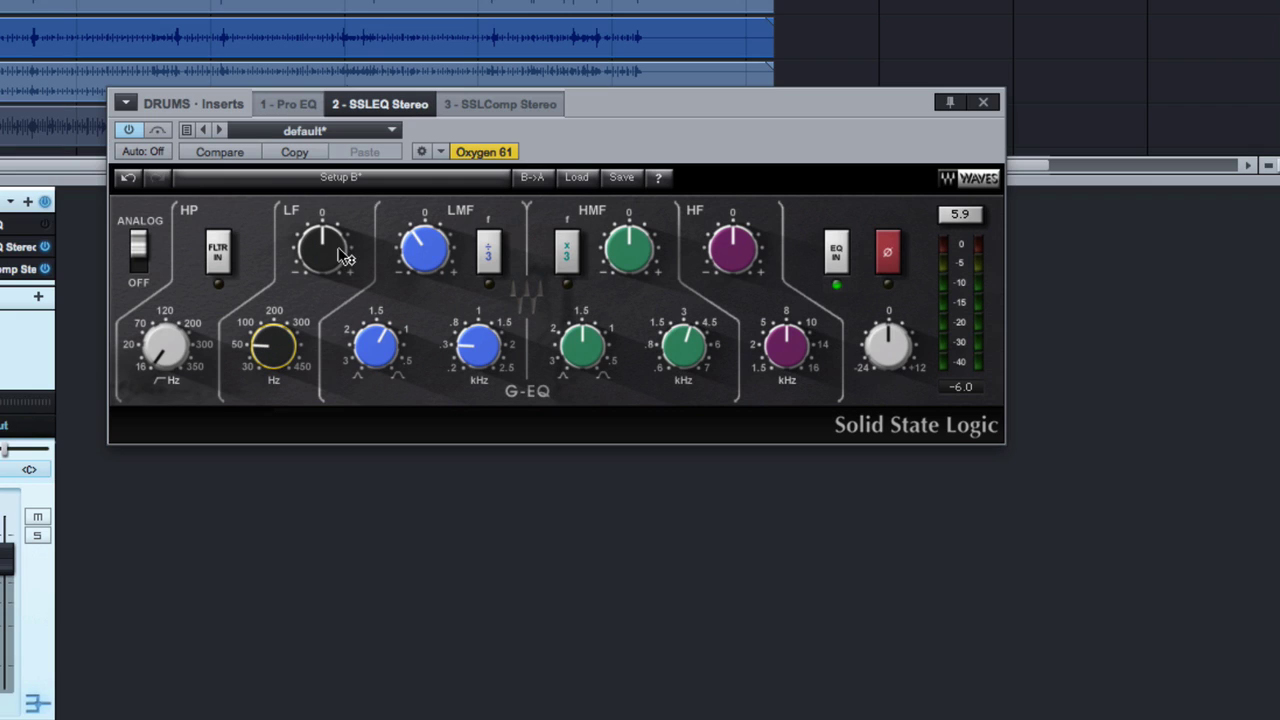
Step: Boost the LF band at 56 Hz during playback, pulling its gain back to a moderate boost below 7.34 dB
{"action": "mouse_move", "coordinate": [337, 251]}
{"action": "left_mouse_down"}
{"action": "mouse_move", "coordinate": [337, 236]}
{"action": "mouse_move", "coordinate": [330, 244]}
{"action": "left_mouse_up"}
{"action": "left_click_drag", "start_coordinate": [293, 328], "coordinate": [275, 350]}
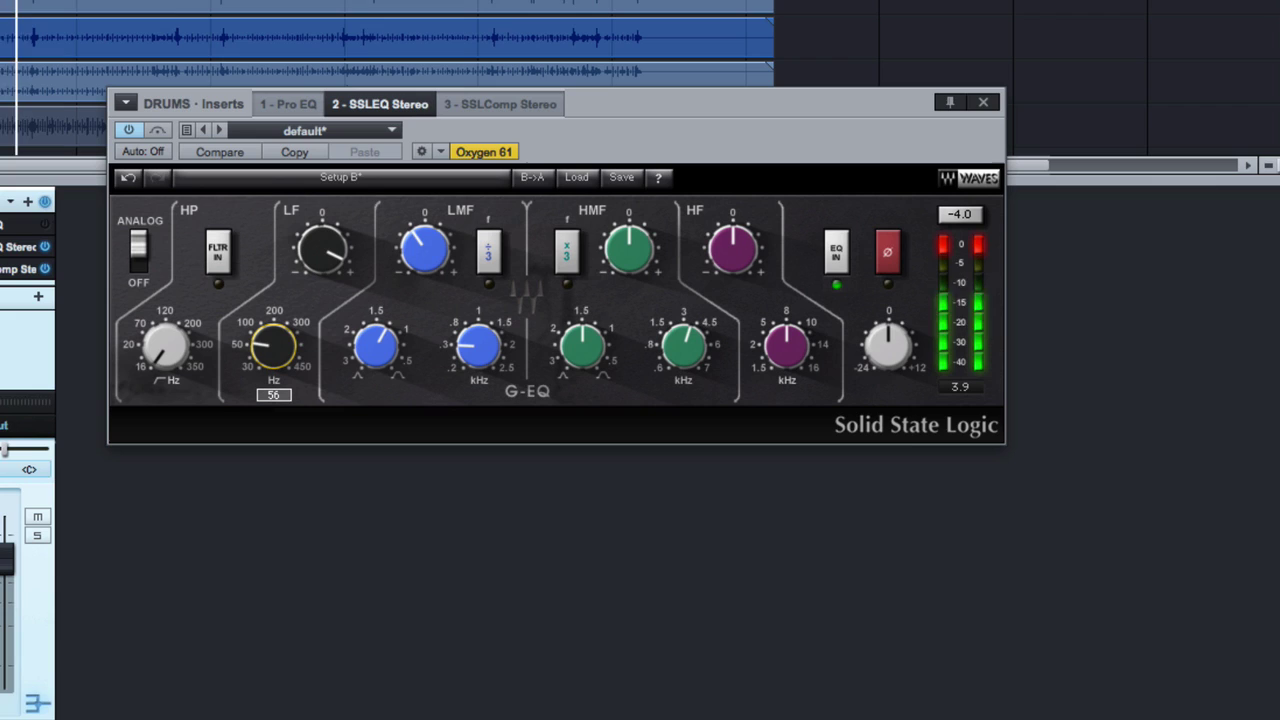
{"action": "key", "text": "space"}
{"action": "left_click", "coordinate": [336, 262]}
{"action": "left_click_drag", "start_coordinate": [333, 250], "coordinate": [340, 277]}
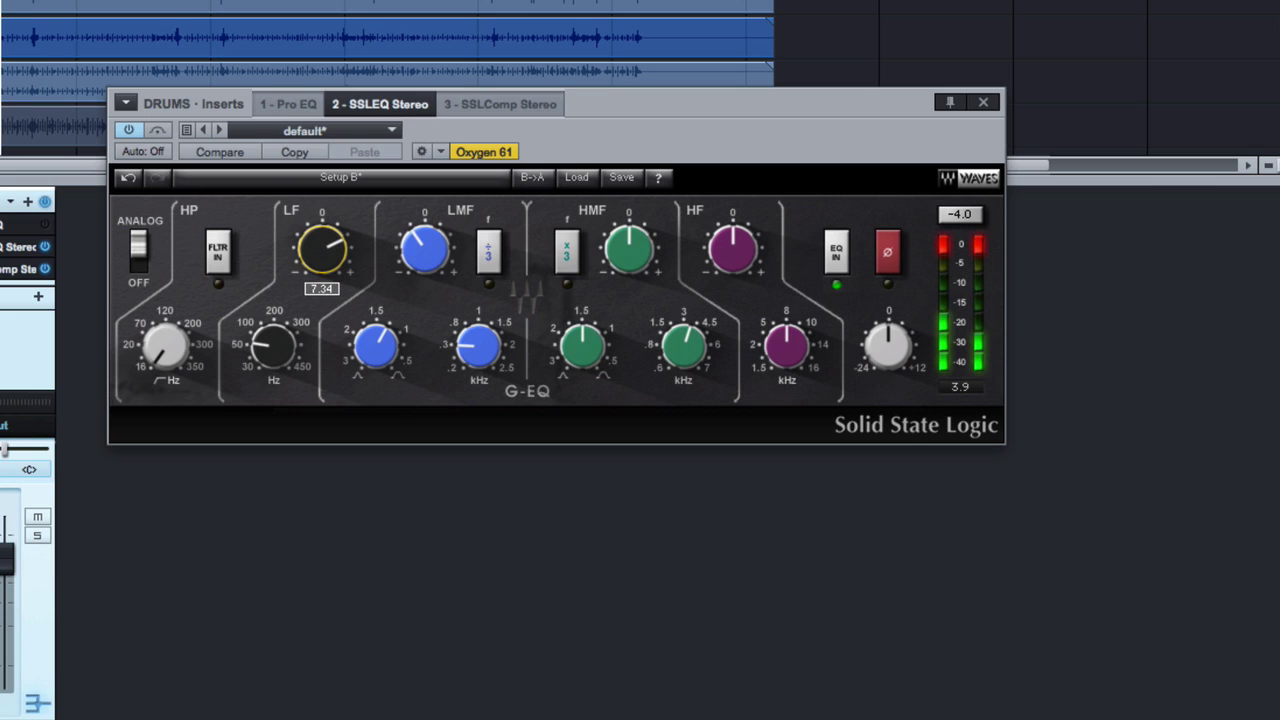
{"action": "left_click_drag", "start_coordinate": [340, 277], "coordinate": [340, 298]}
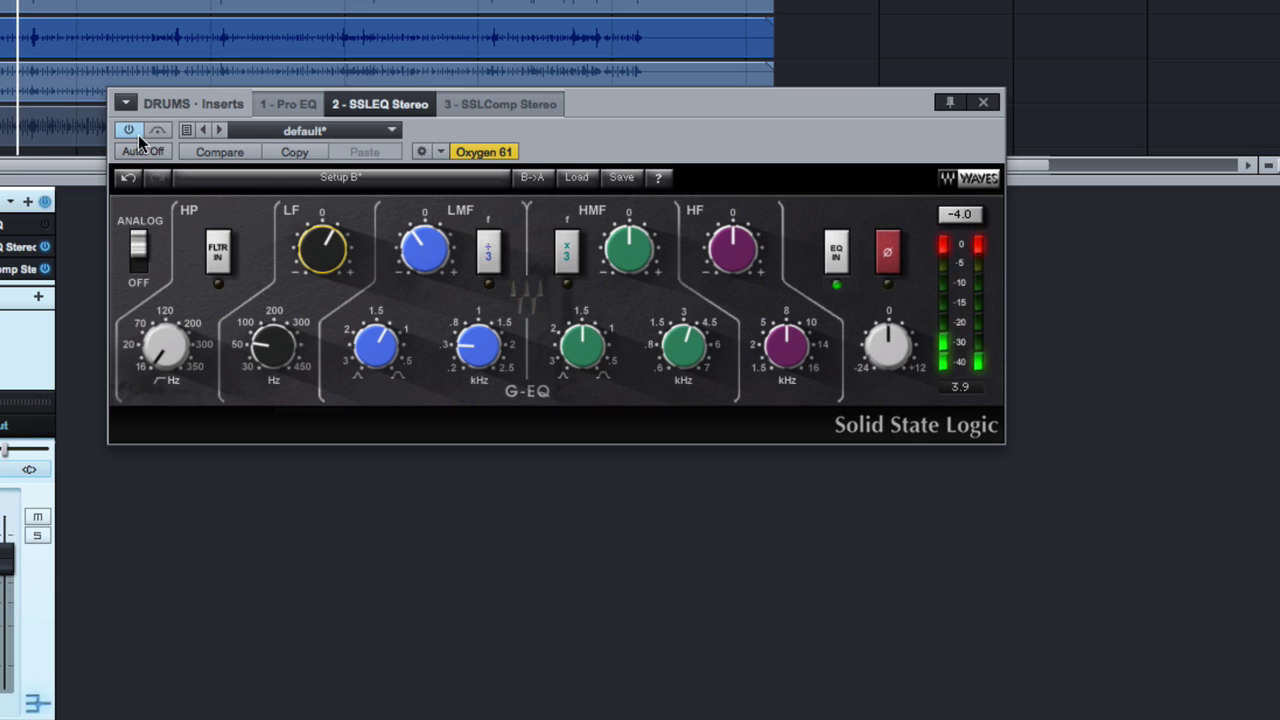